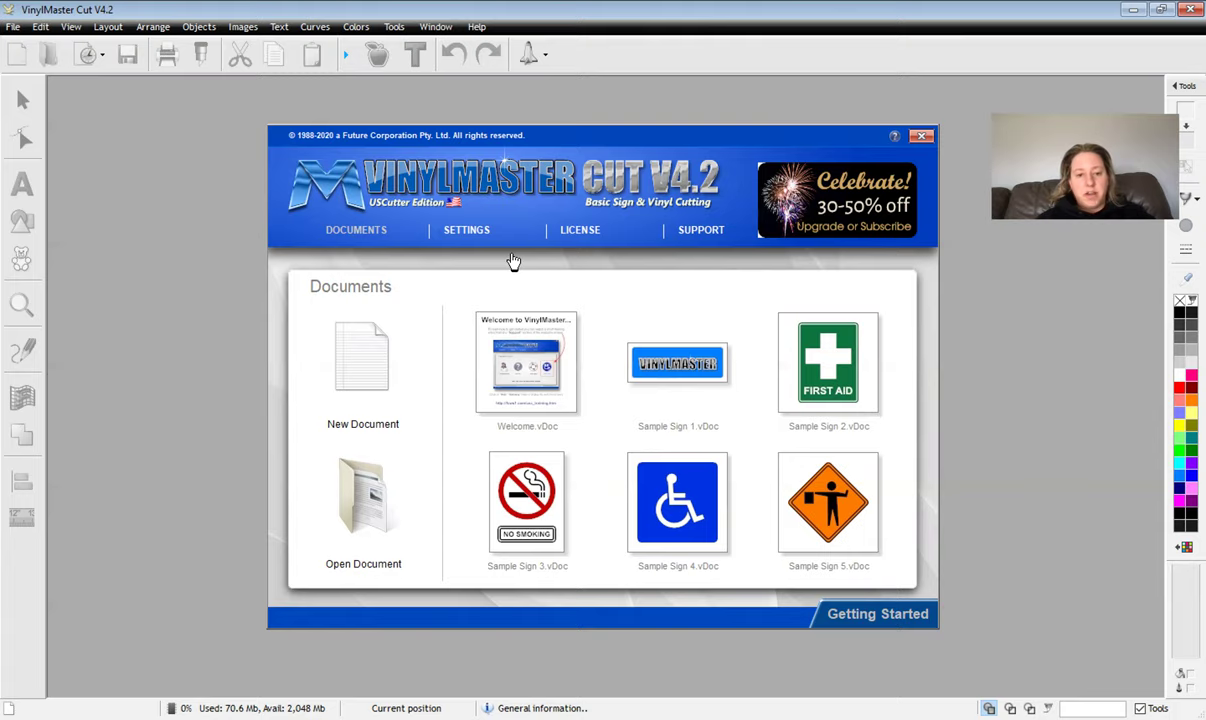
Create a new blank untitled document on an 8.5 x 11 in Letter page.
{"action": "left_click", "coordinate": [375, 371]}
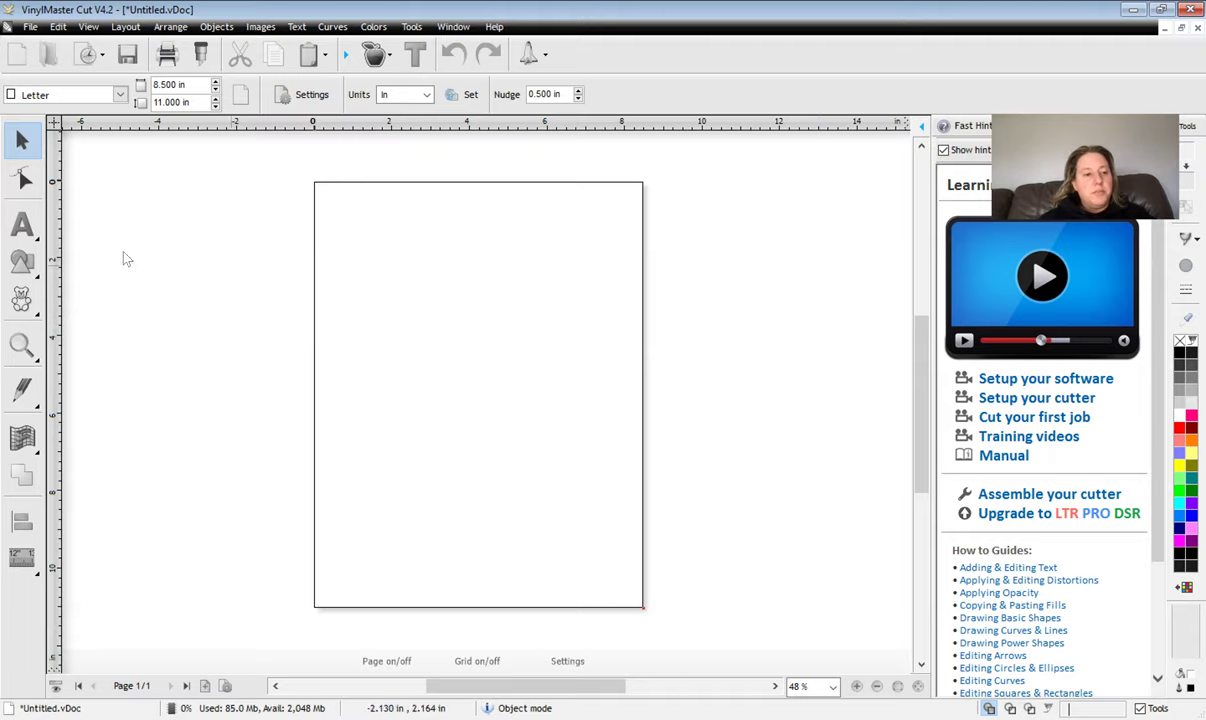
Add the text 'Sample' near the top of the page.
{"action": "left_click", "coordinate": [22, 228]}
{"action": "left_click", "coordinate": [366, 233]}
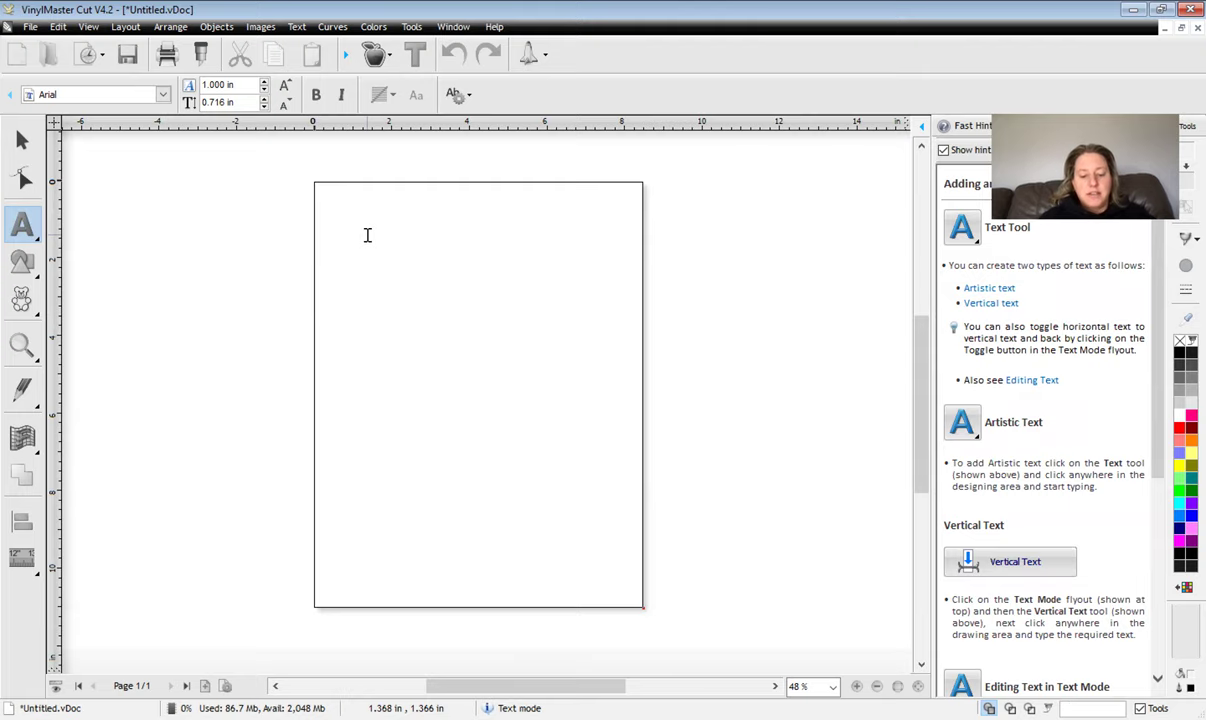
{"action": "type", "text": "Sample"}
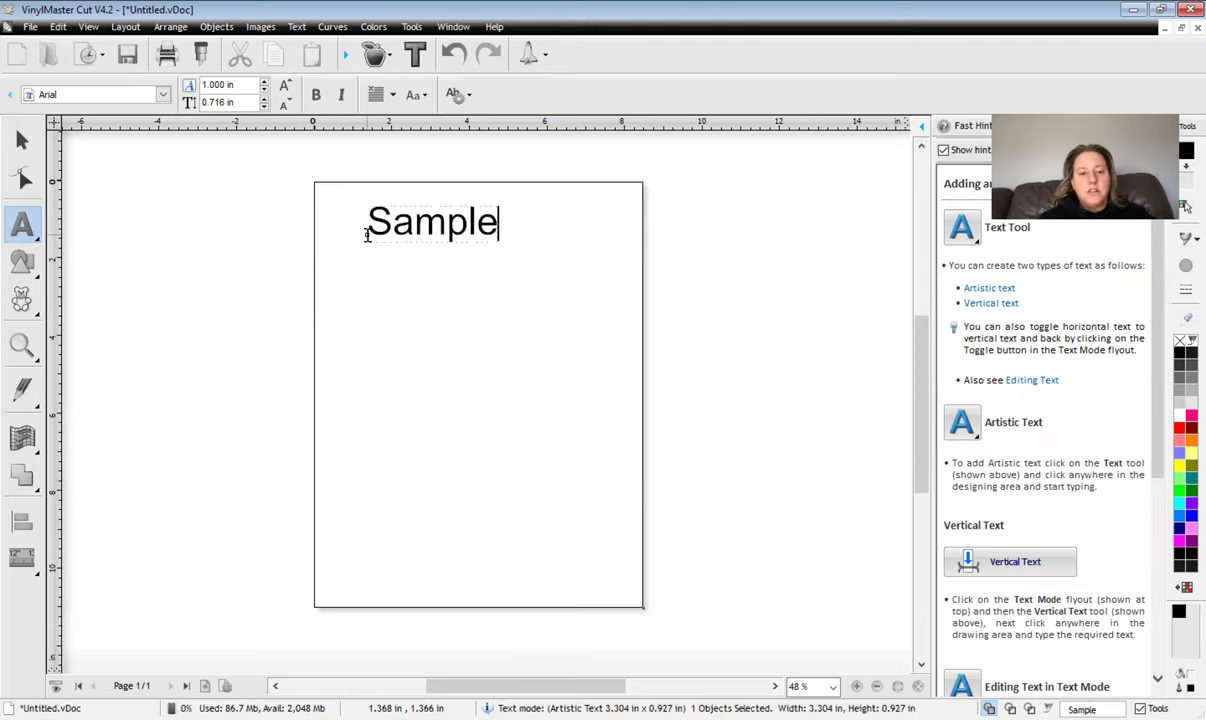
{"action": "key", "text": "Escape"}
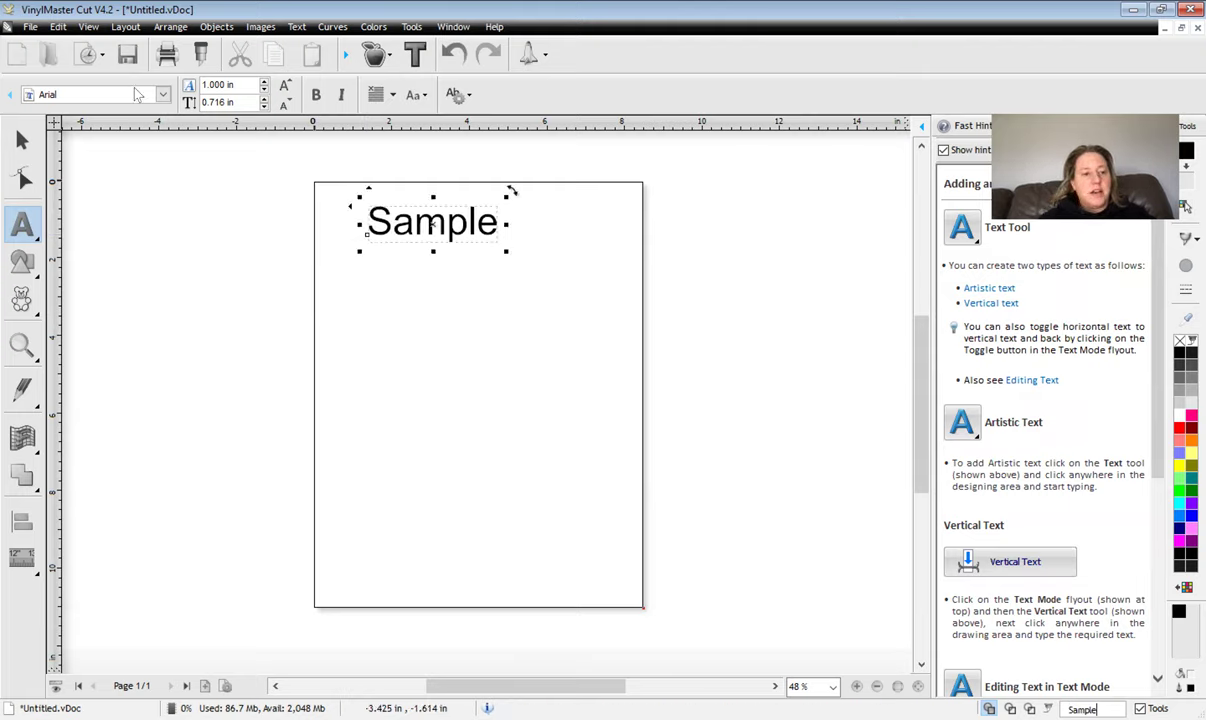
Set the Sample text in the Broadway font at 1.074 in.
{"action": "left_click", "coordinate": [160, 100]}
{"action": "left_click", "coordinate": [162, 95]}
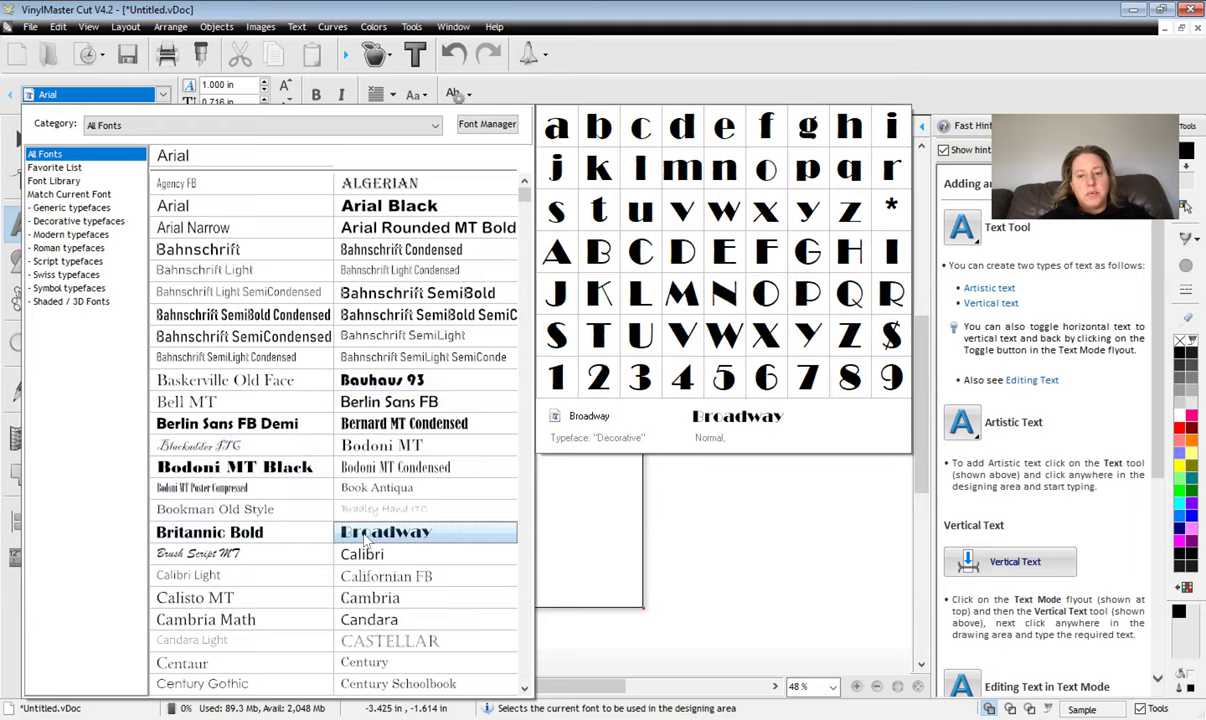
{"action": "left_click", "coordinate": [366, 537]}
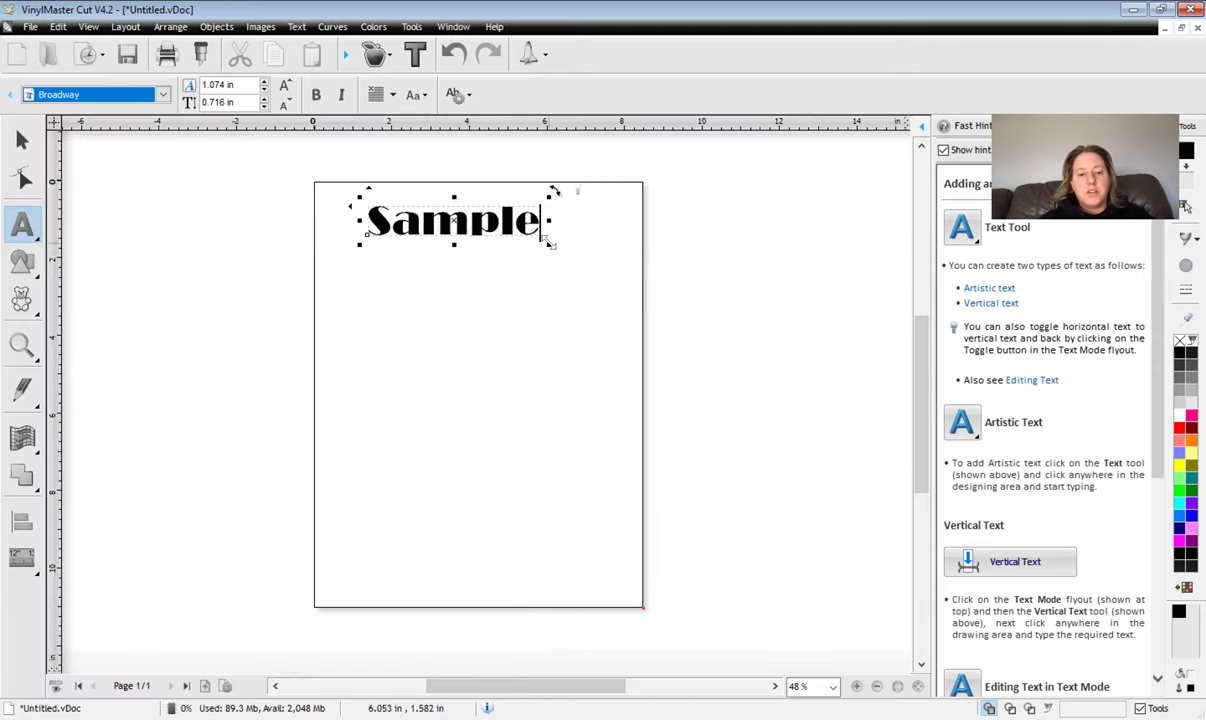
{"action": "right_click", "coordinate": [549, 243]}
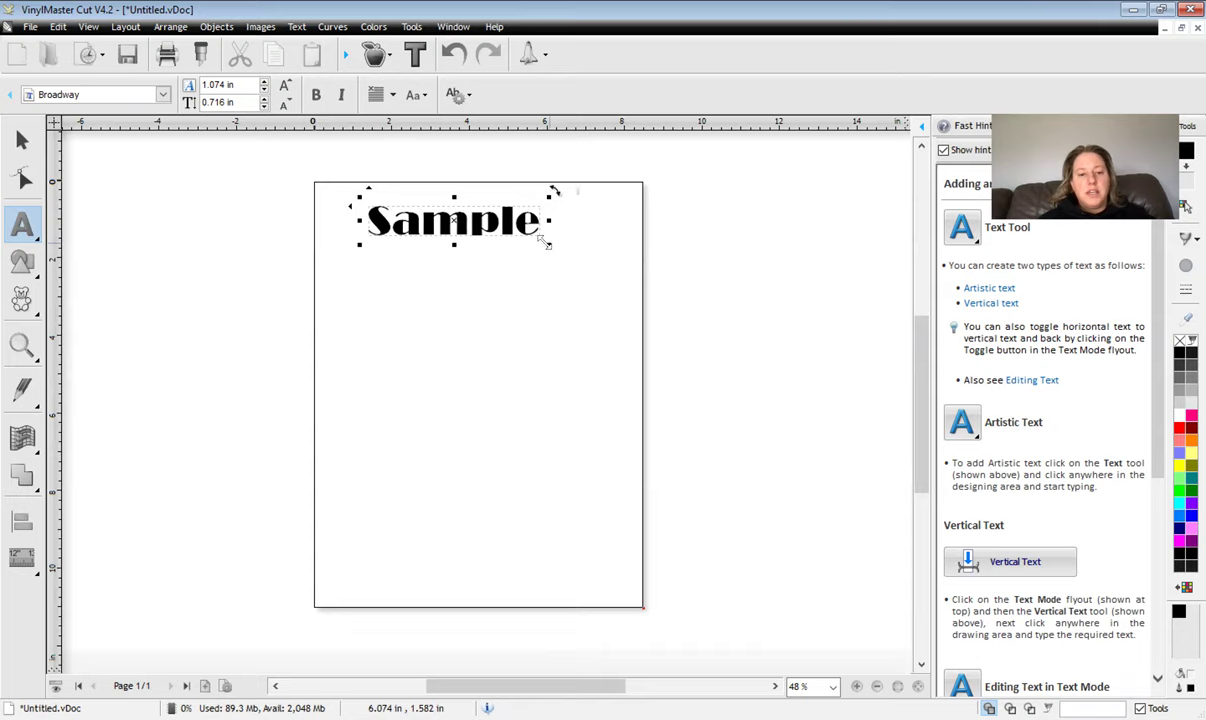
{"action": "mouse_move", "coordinate": [546, 242]}
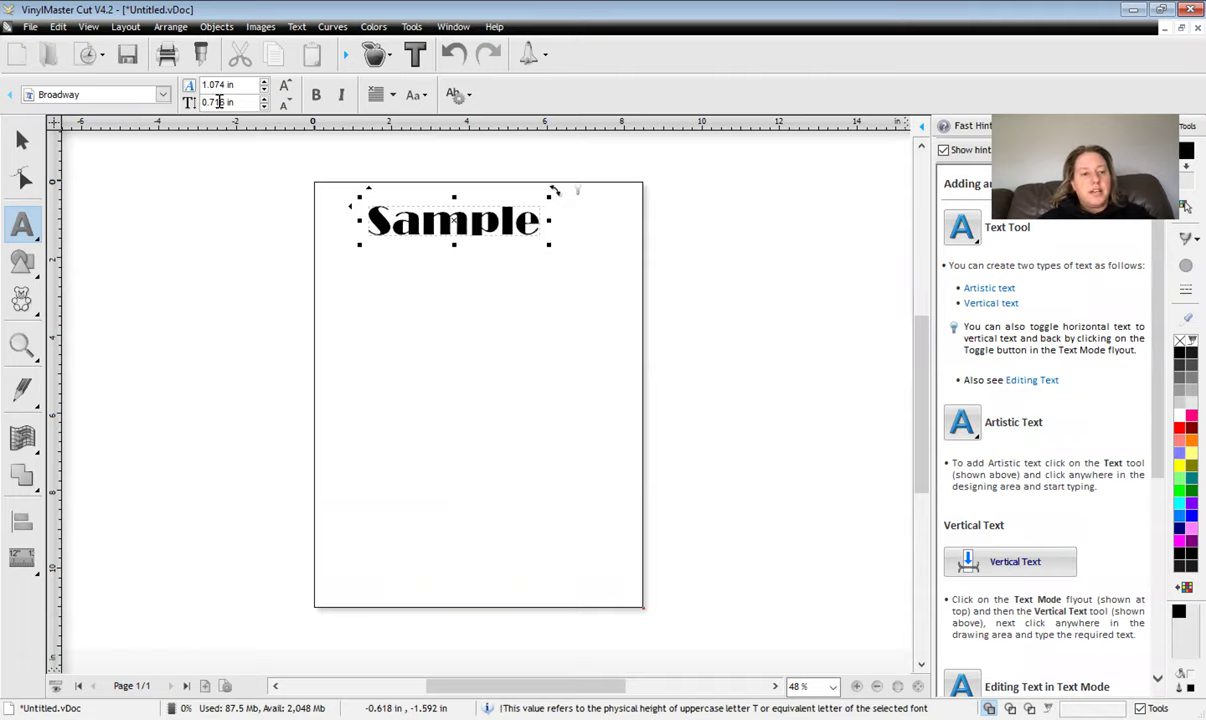
Set the Broadway Sample text's width to 6.000 in, making it 1.038 in tall.
{"action": "key", "text": "Escape"}
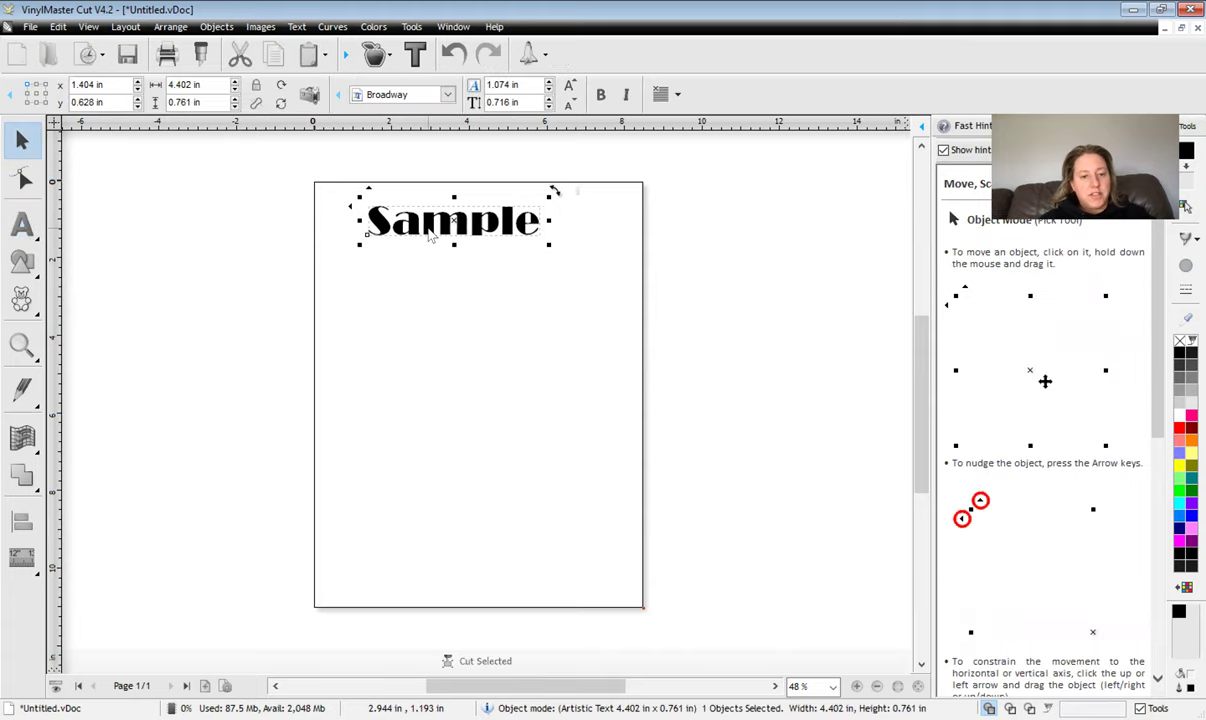
{"action": "left_click", "coordinate": [454, 220]}
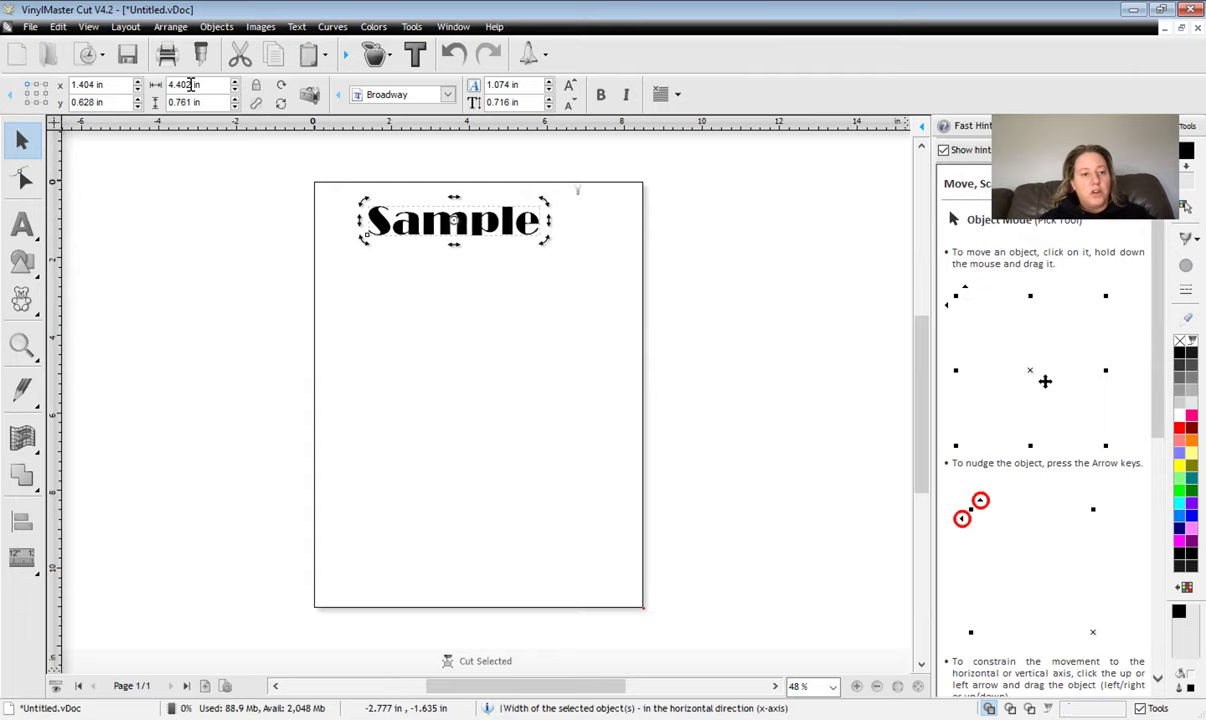
{"action": "right_click", "coordinate": [190, 85]}
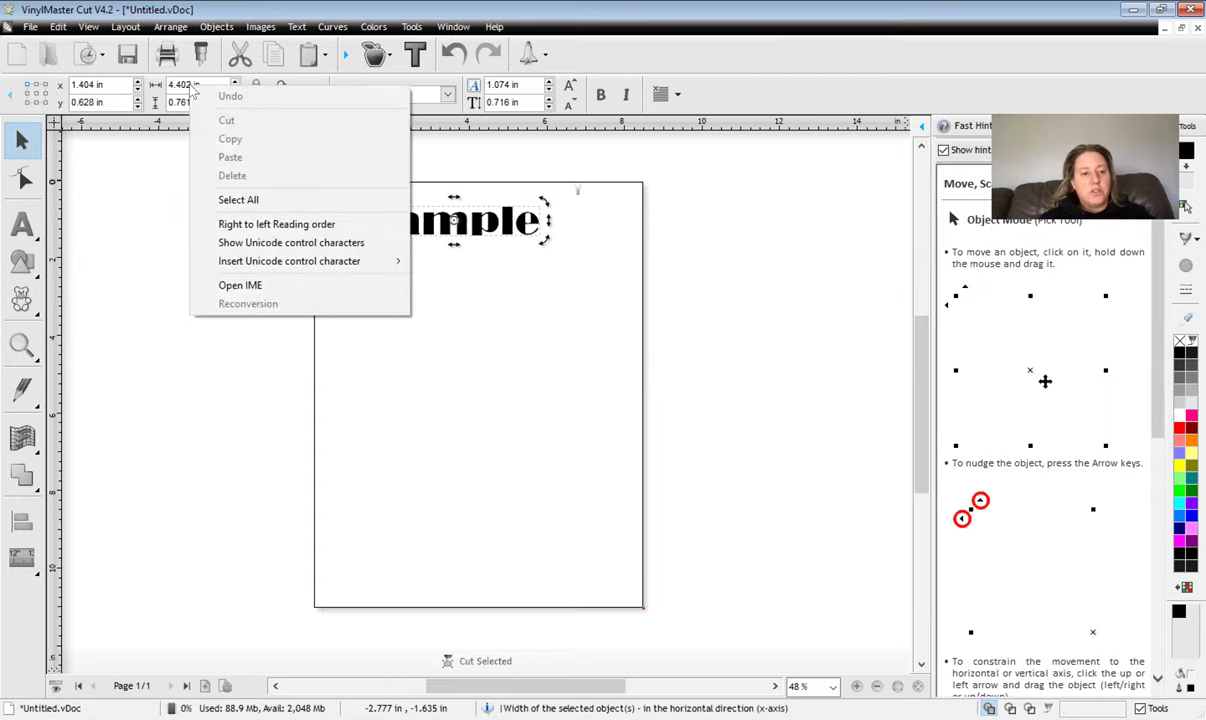
{"action": "left_click", "coordinate": [185, 84]}
{"action": "double_click", "coordinate": [185, 84]}
{"action": "type", "text": "4"}
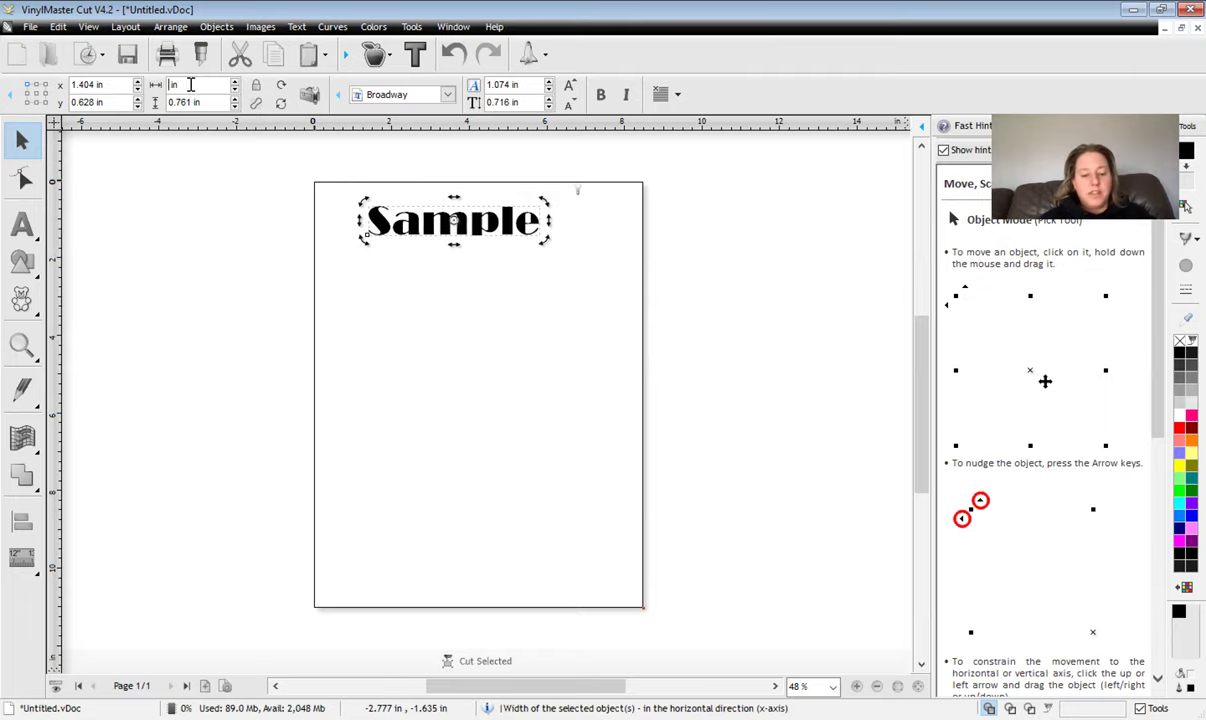
{"action": "key", "text": "Return"}
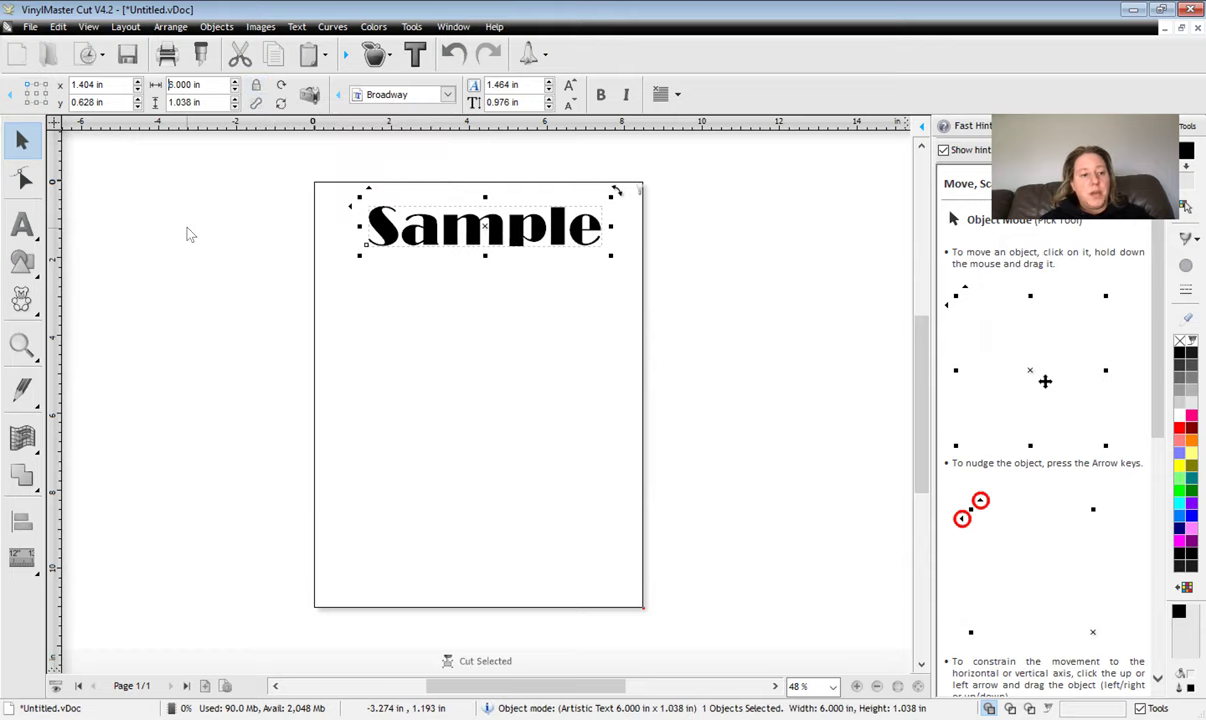
Add two 5.906 x 3.150 in black Power Shapes arrows and stack them below Sample.
{"action": "left_click", "coordinate": [25, 266]}
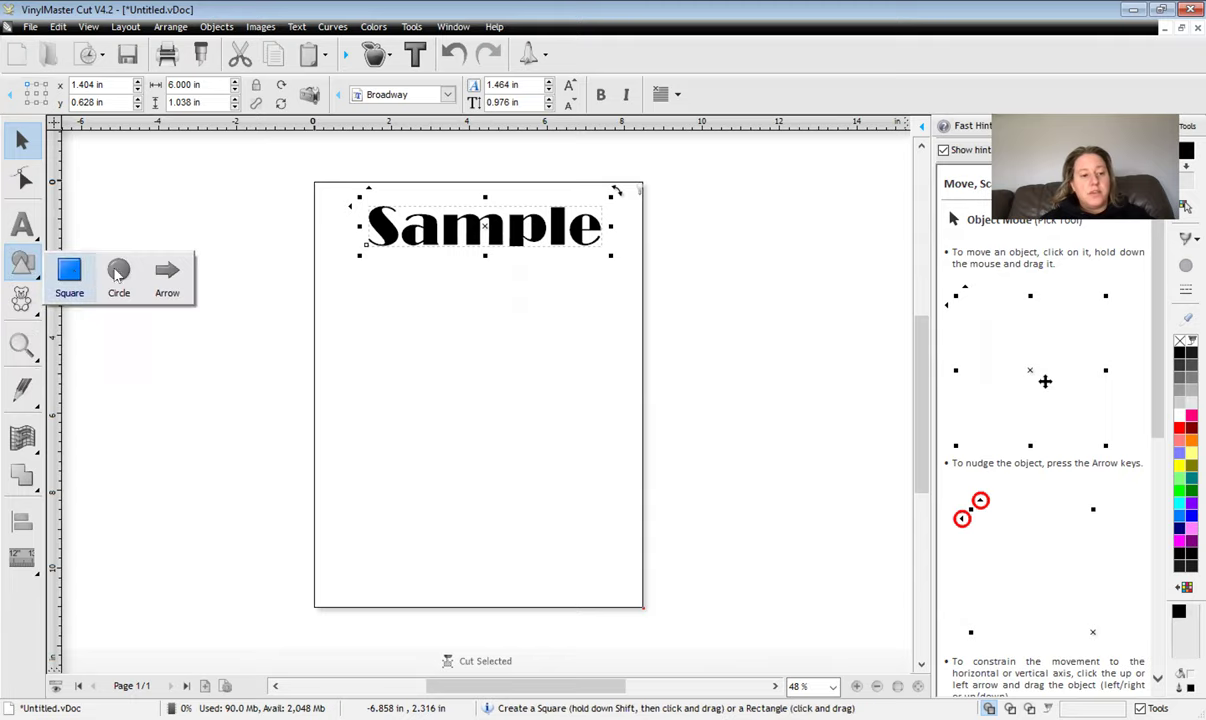
{"action": "left_click", "coordinate": [166, 286]}
{"action": "left_click", "coordinate": [408, 333]}
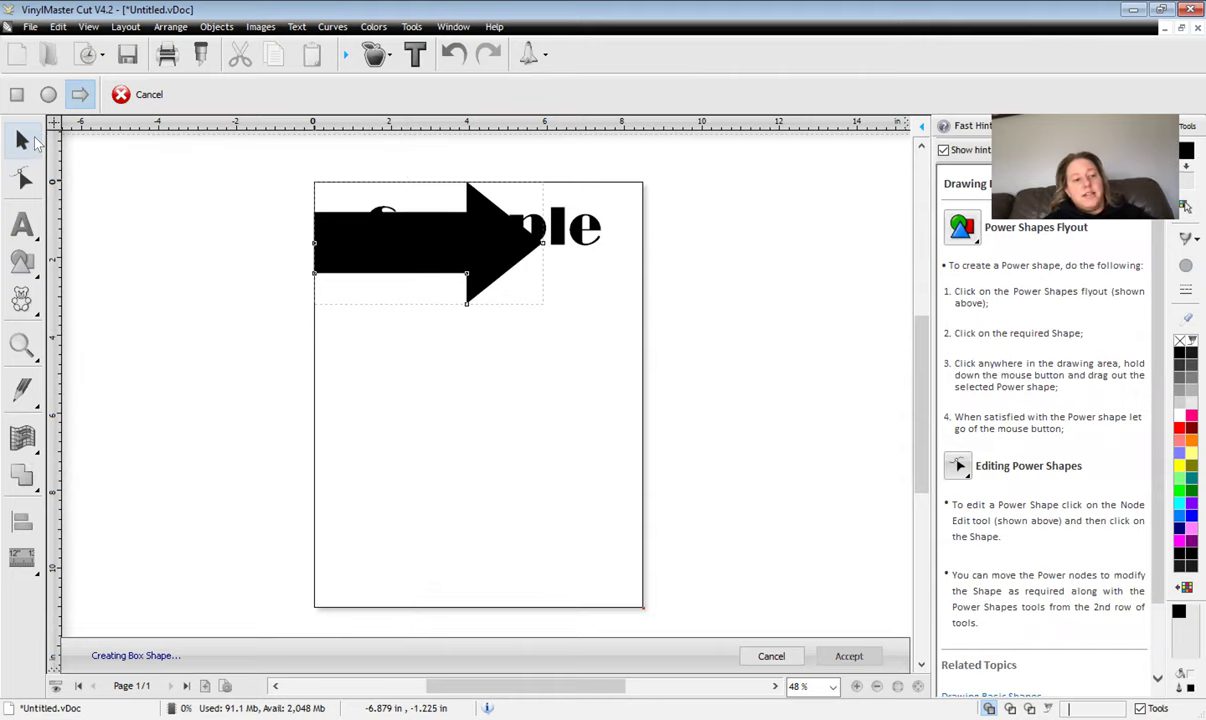
{"action": "left_click", "coordinate": [22, 140]}
{"action": "left_click_drag", "start_coordinate": [425, 243], "coordinate": [431, 501]}
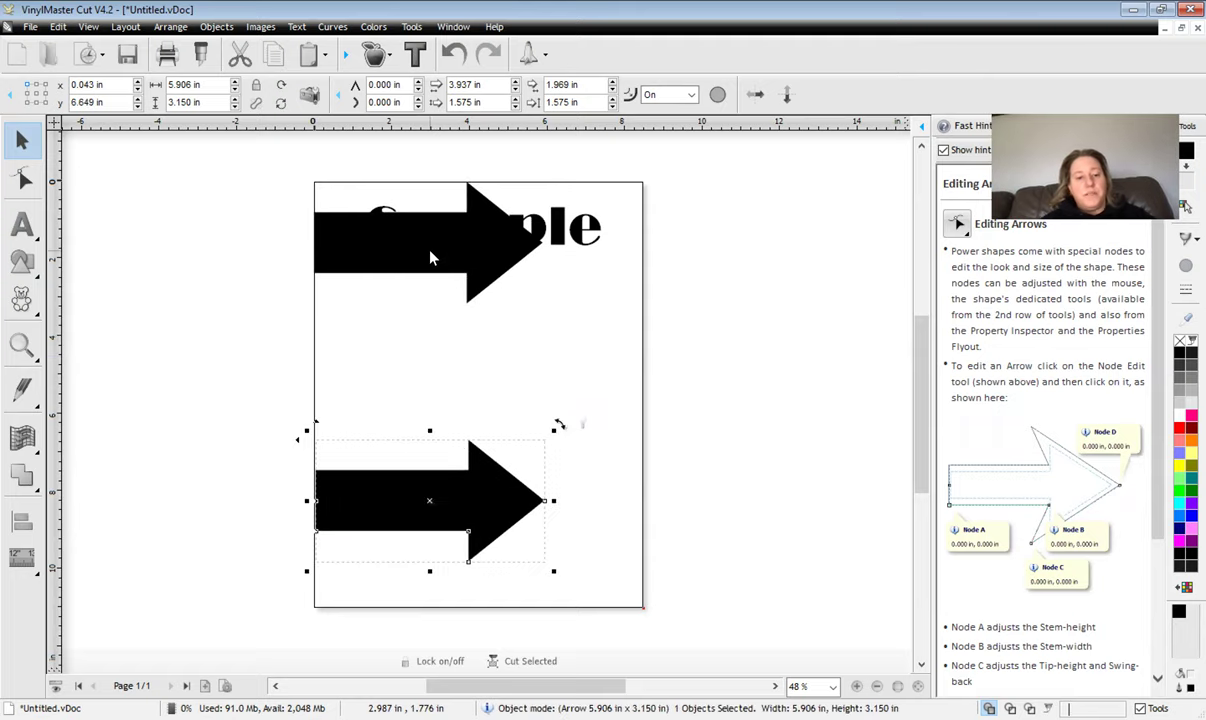
{"action": "left_click", "coordinate": [404, 235]}
{"action": "left_click_drag", "start_coordinate": [426, 242], "coordinate": [426, 362]}
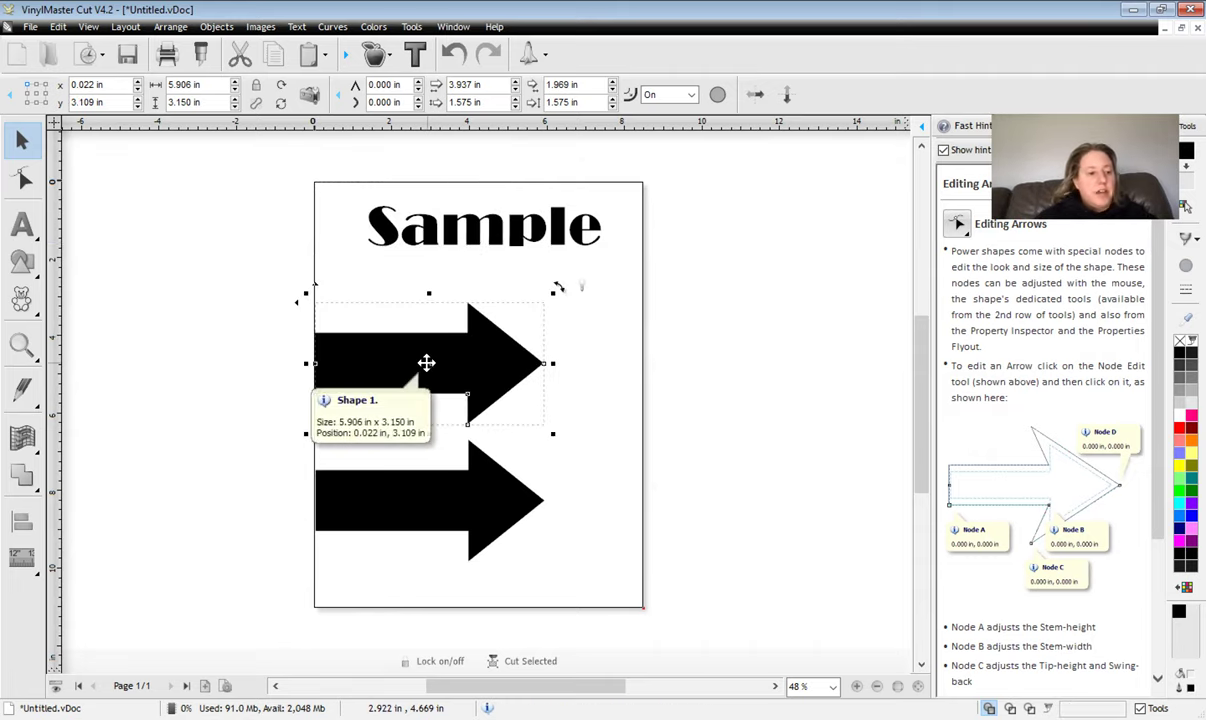
{"action": "left_click", "coordinate": [18, 300]}
Select the upper black arrow at position 0.022 in, 3.109 in.
{"action": "mouse_move", "coordinate": [140, 345]}
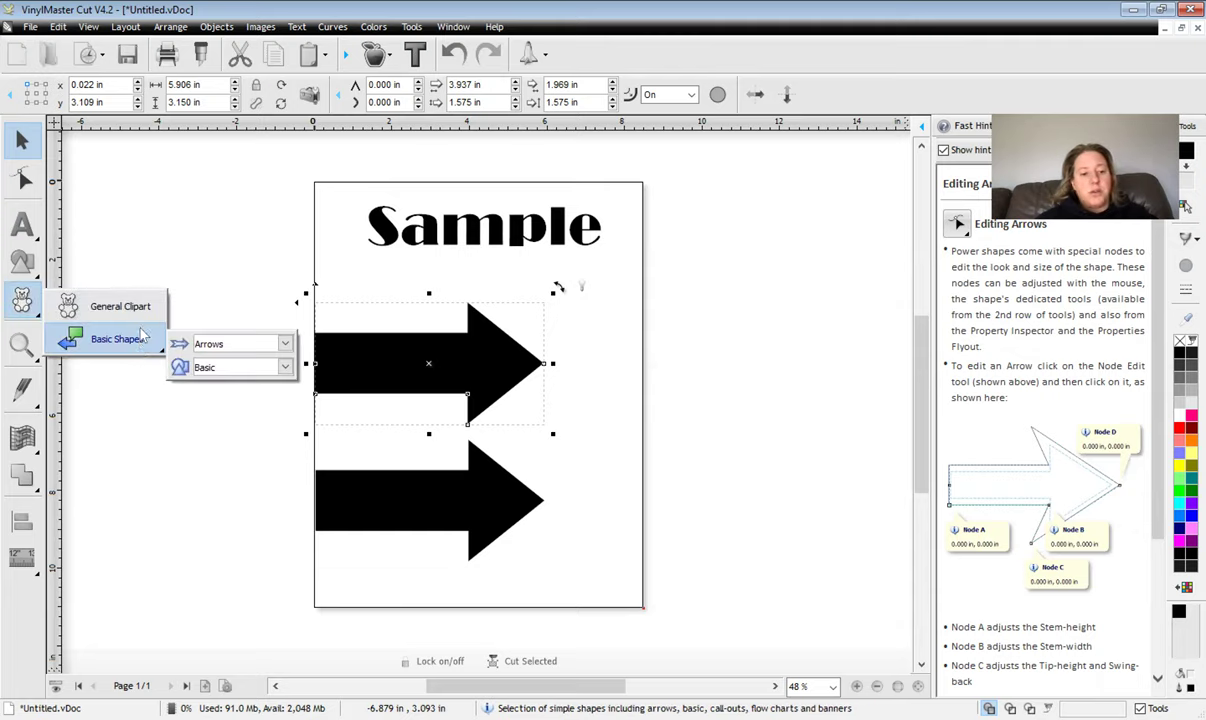
{"action": "left_click", "coordinate": [200, 242]}
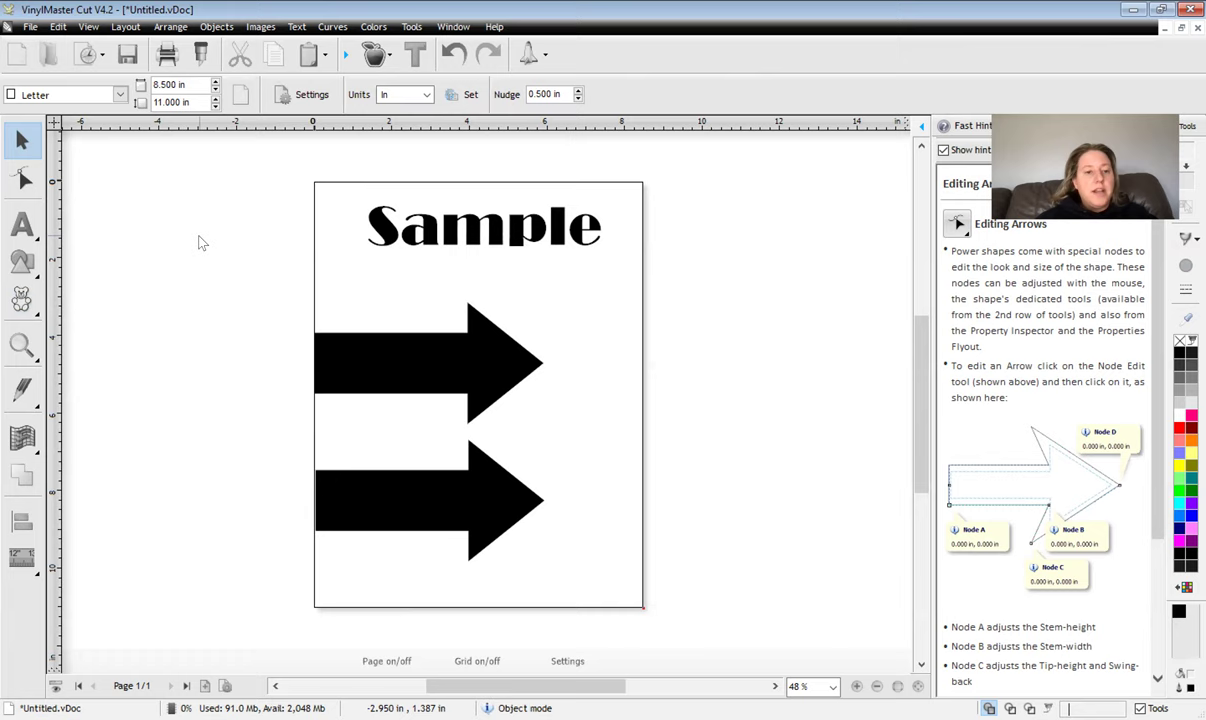
{"action": "left_click", "coordinate": [394, 364]}
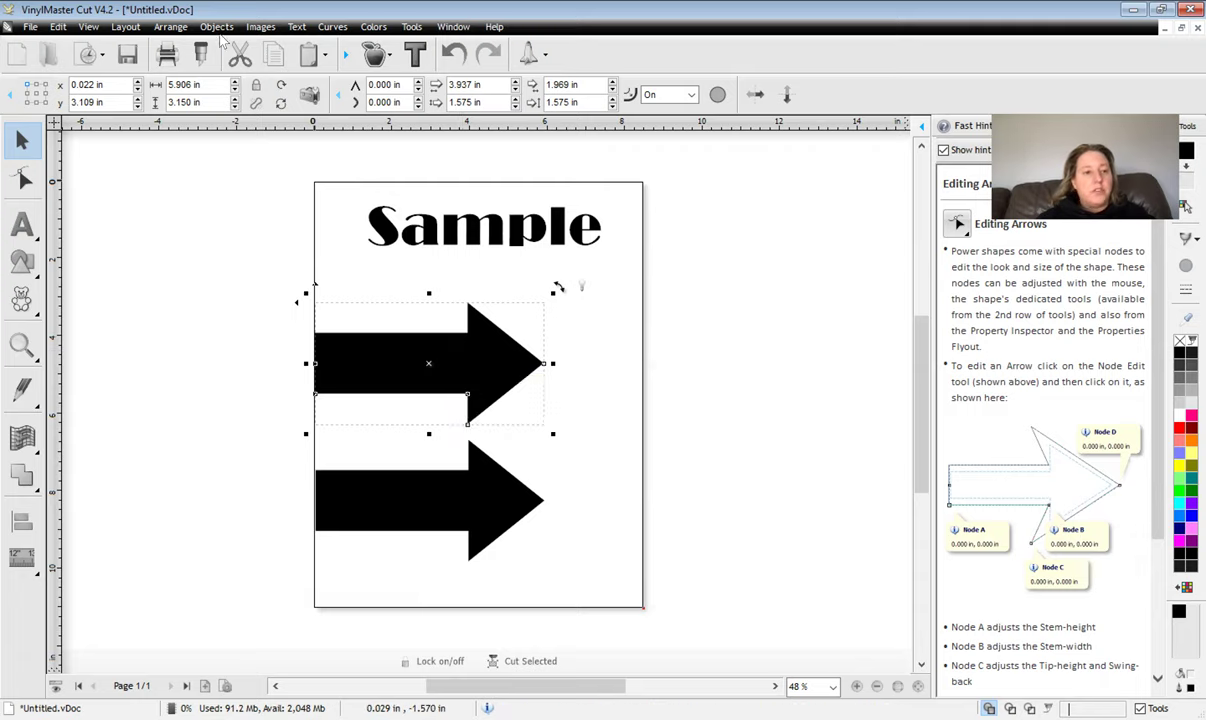
Mirror the upper arrow horizontally so it points left, then deselect it.
{"action": "left_click", "coordinate": [172, 27]}
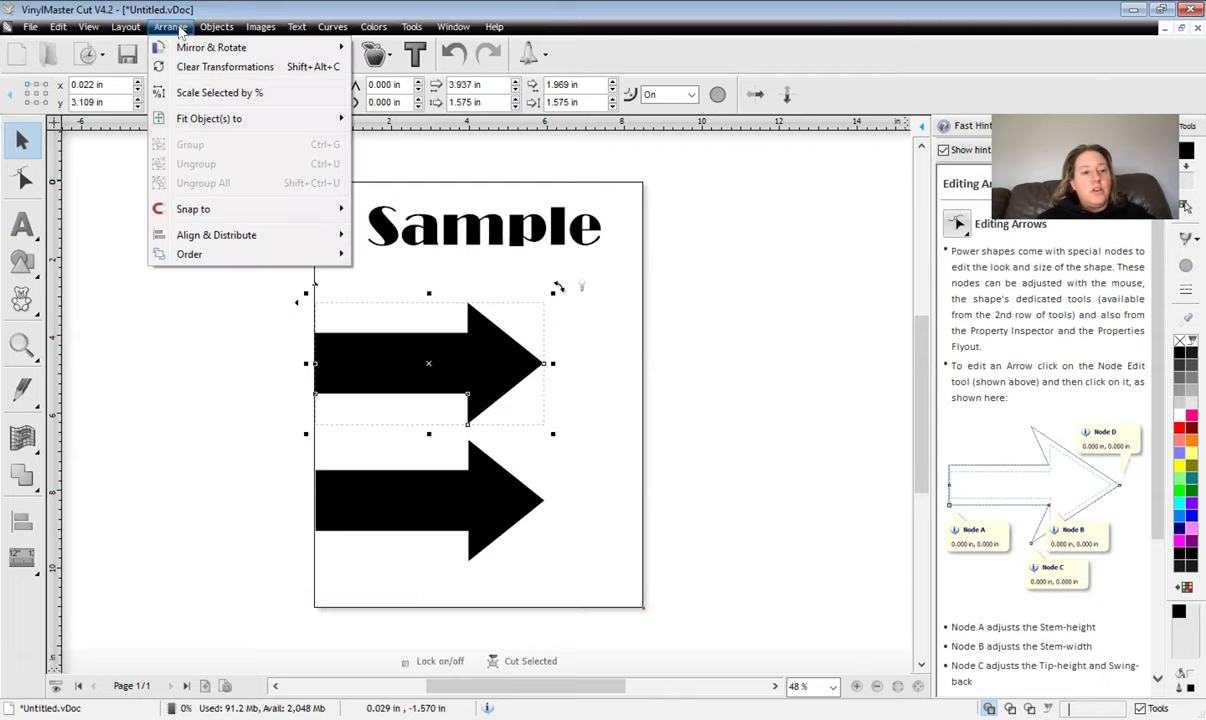
{"action": "mouse_move", "coordinate": [231, 47]}
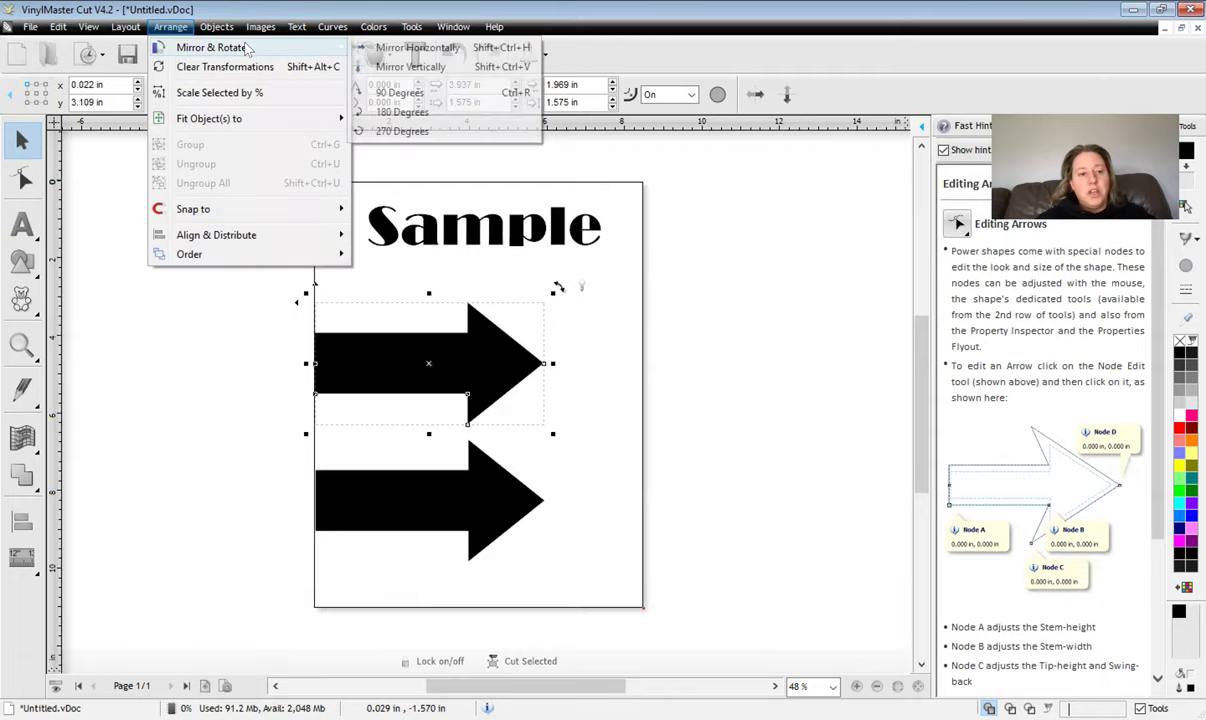
{"action": "left_click", "coordinate": [392, 50]}
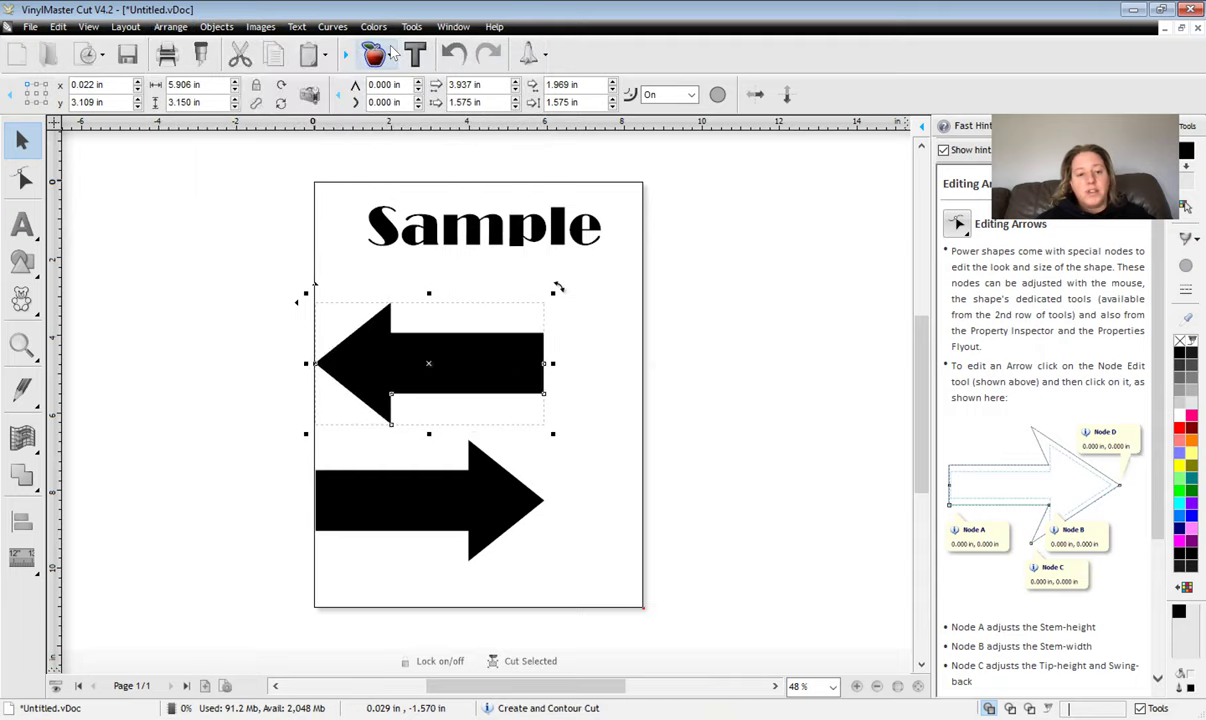
{"action": "left_click", "coordinate": [581, 360]}
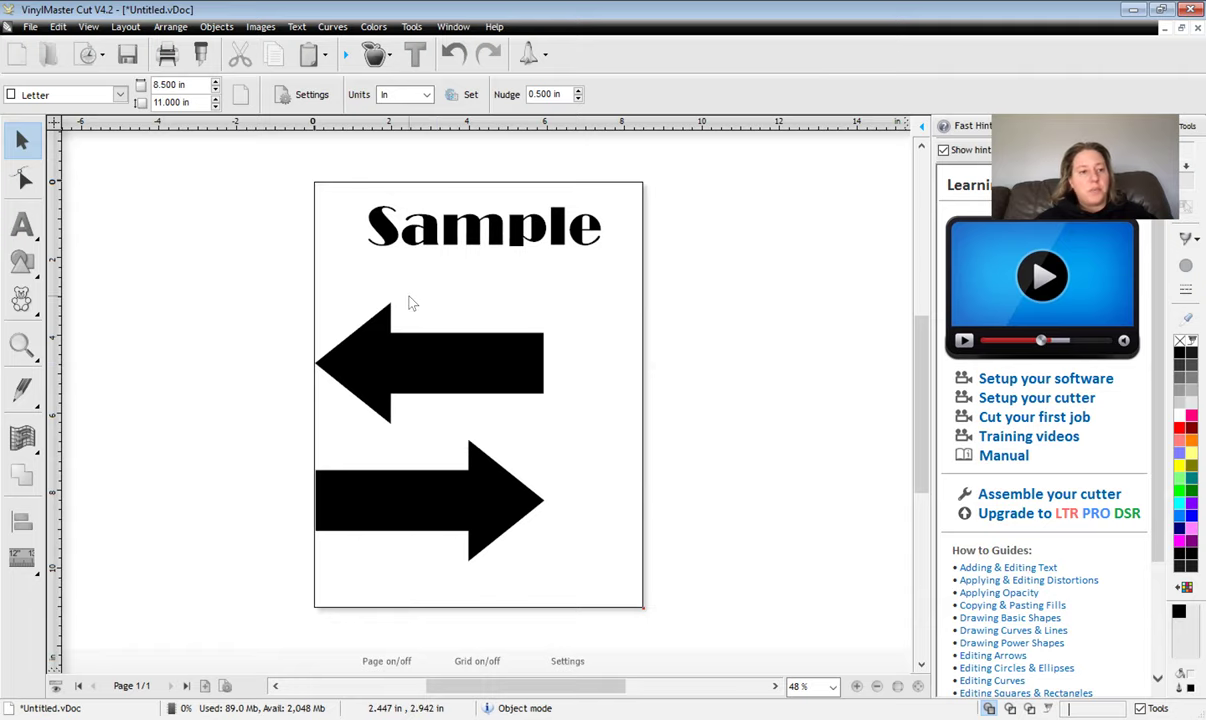
Import the CaliforniaLogoEnhanced image as a 12 x 12 in bitmap to the right of the page.
{"action": "left_click", "coordinate": [30, 27]}
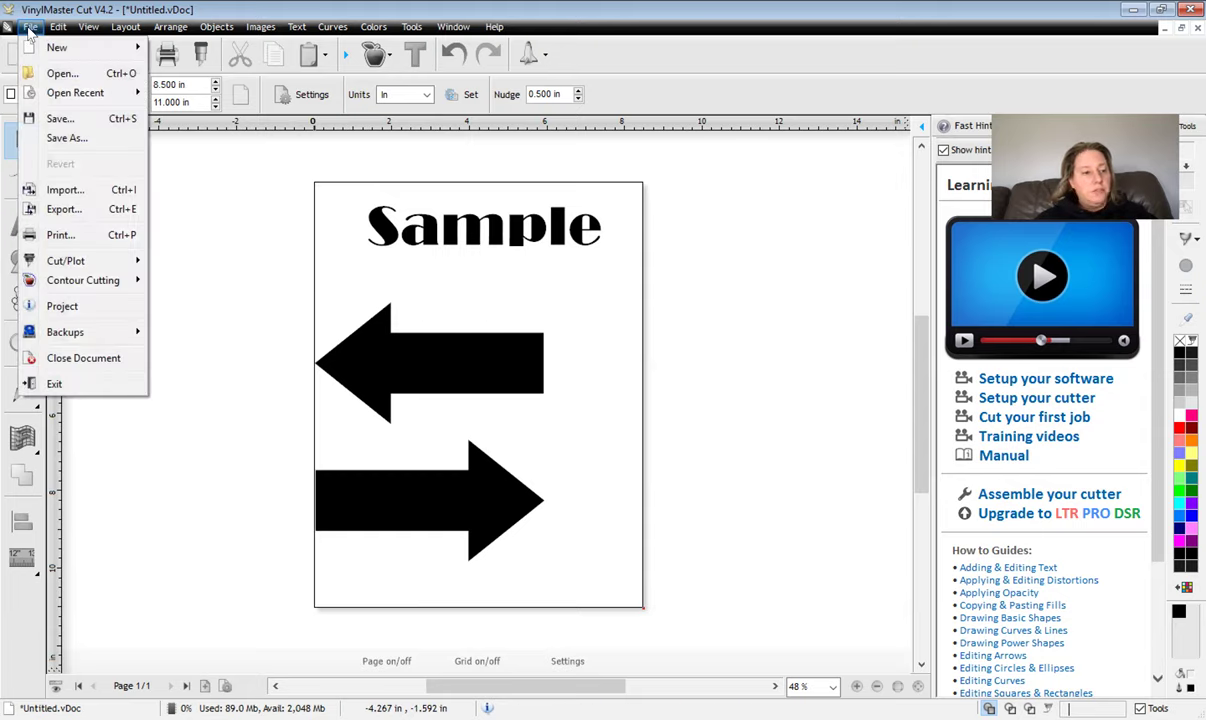
{"action": "left_click", "coordinate": [66, 190]}
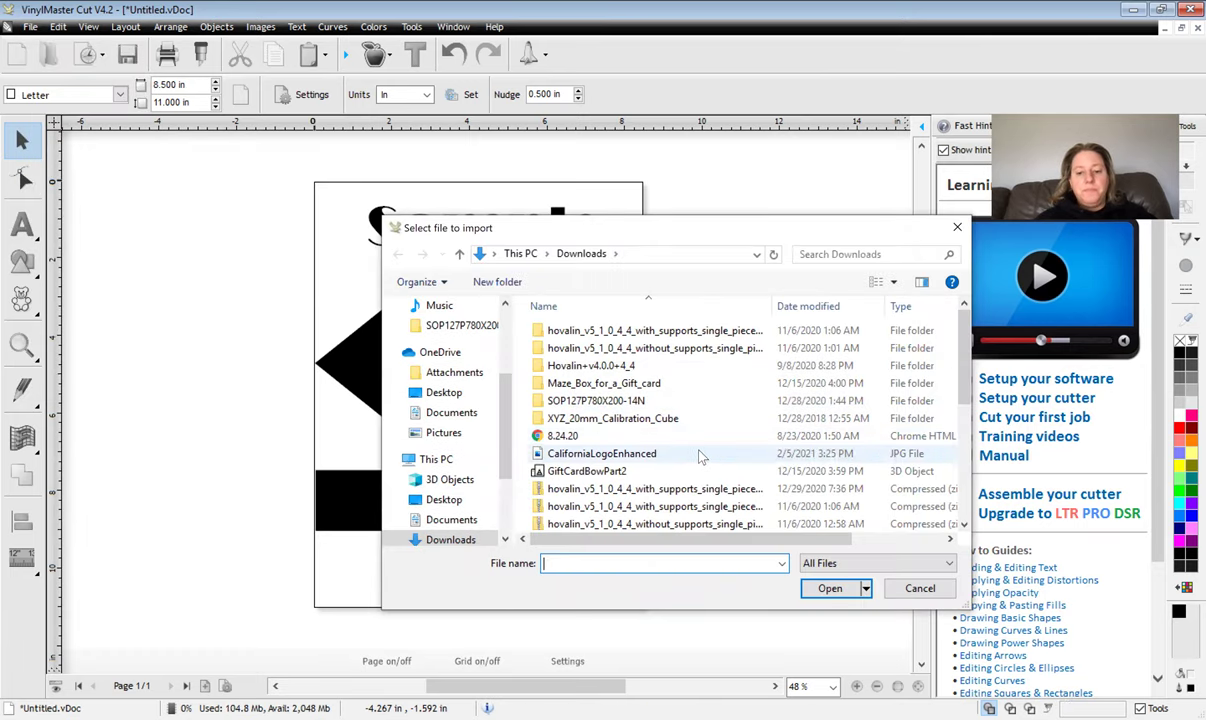
{"action": "left_click", "coordinate": [660, 454]}
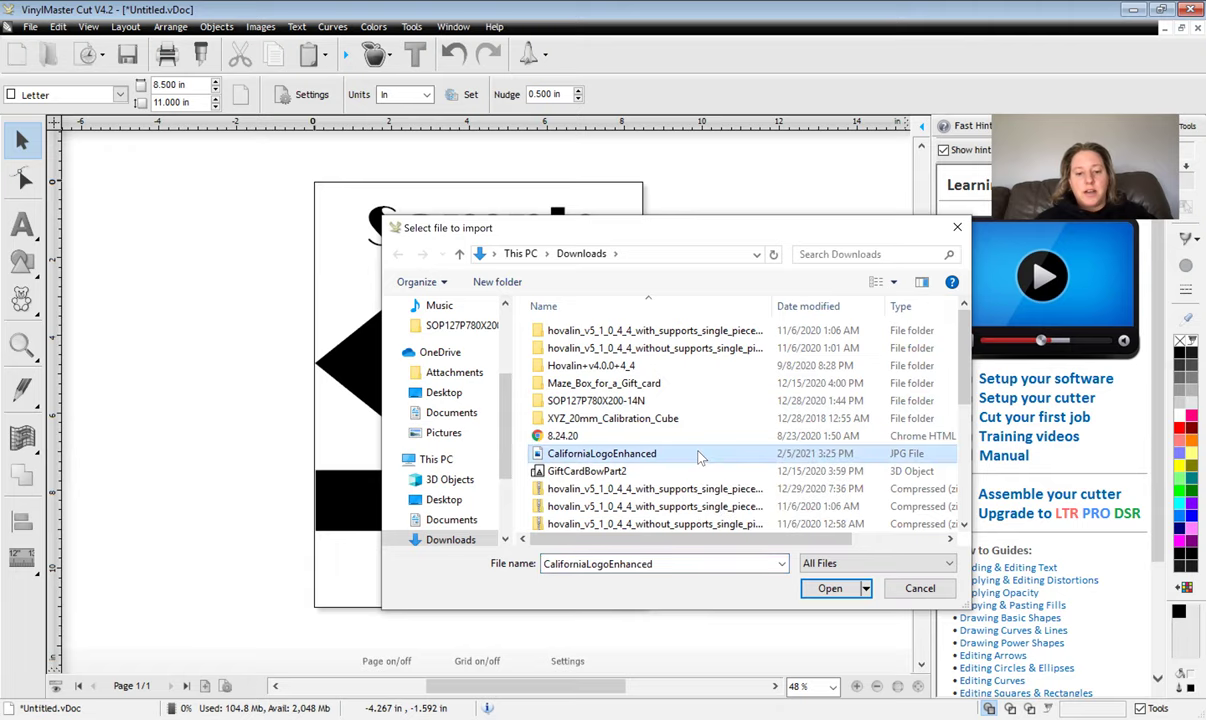
{"action": "left_click", "coordinate": [818, 588]}
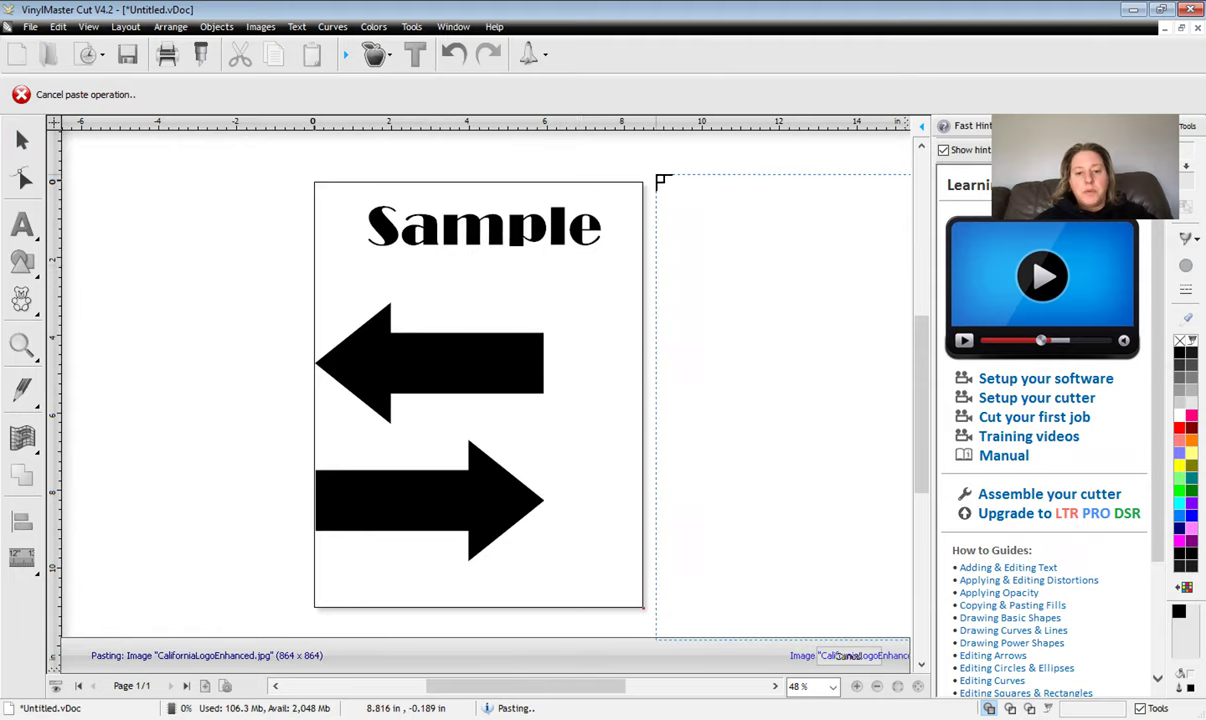
{"action": "left_click", "coordinate": [668, 178]}
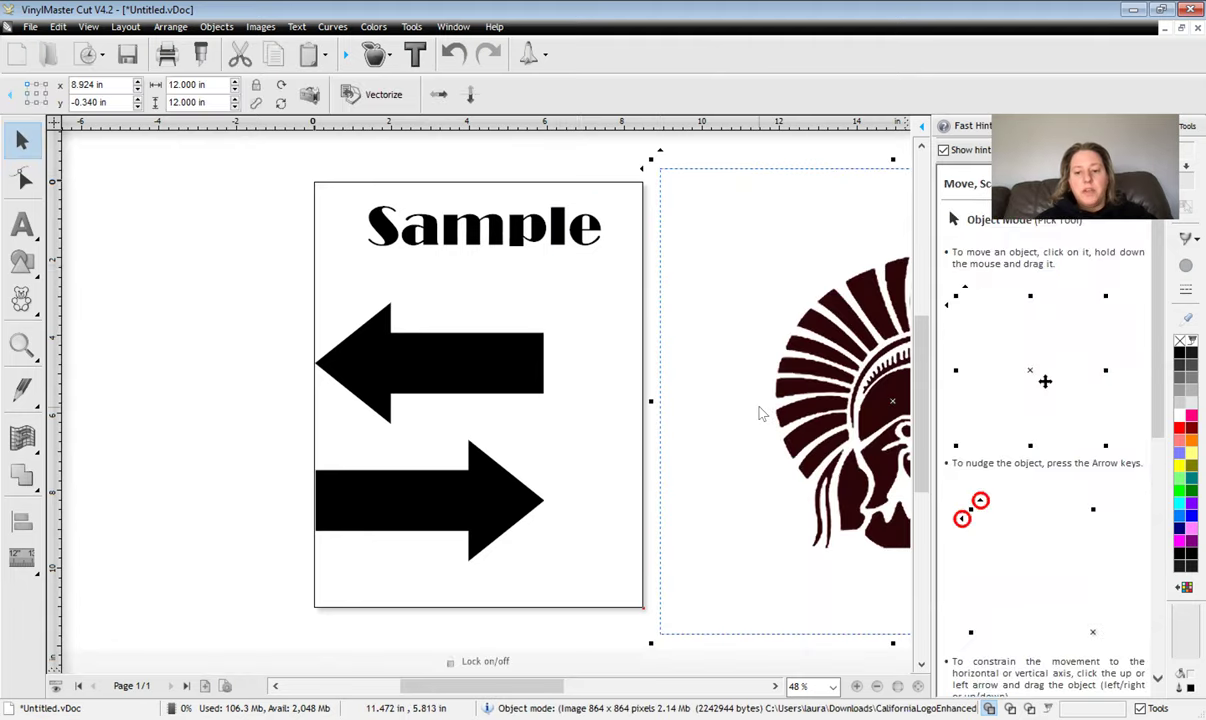
{"action": "key", "text": "F4"}
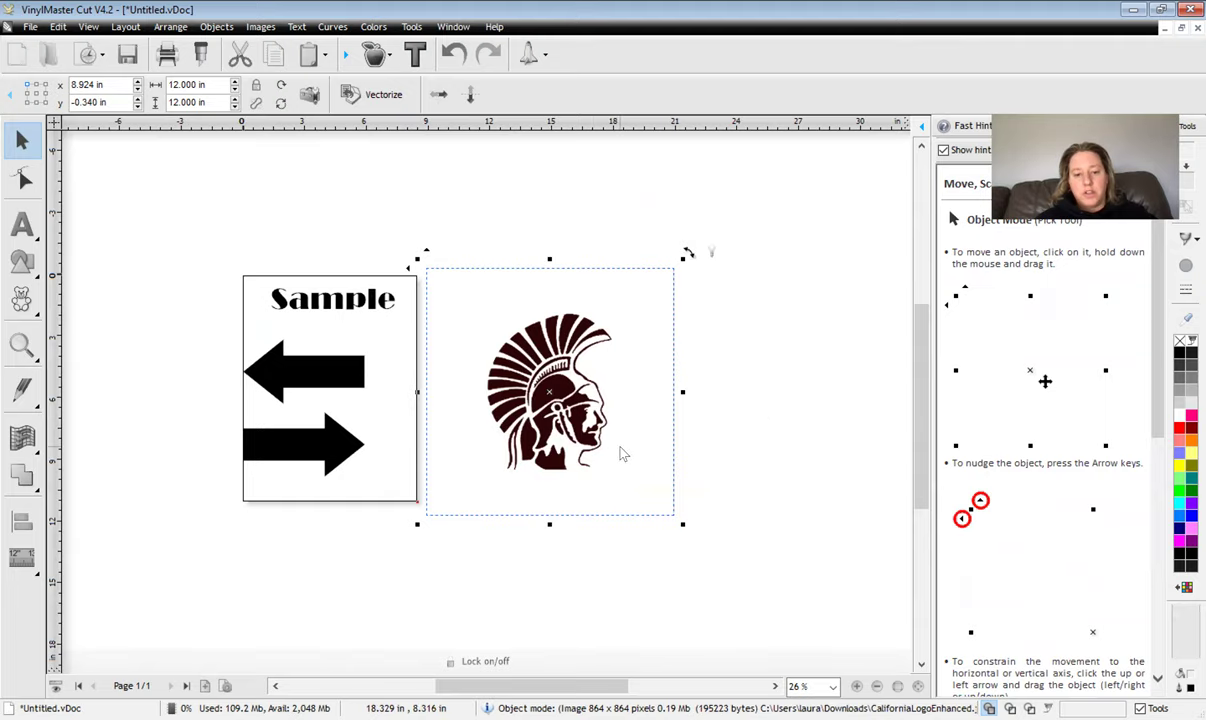
{"action": "scroll", "coordinate": [620, 455], "scroll_direction": "down", "scroll_amount": 1}
{"action": "scroll", "coordinate": [620, 455], "scroll_direction": "up", "scroll_amount": 3}
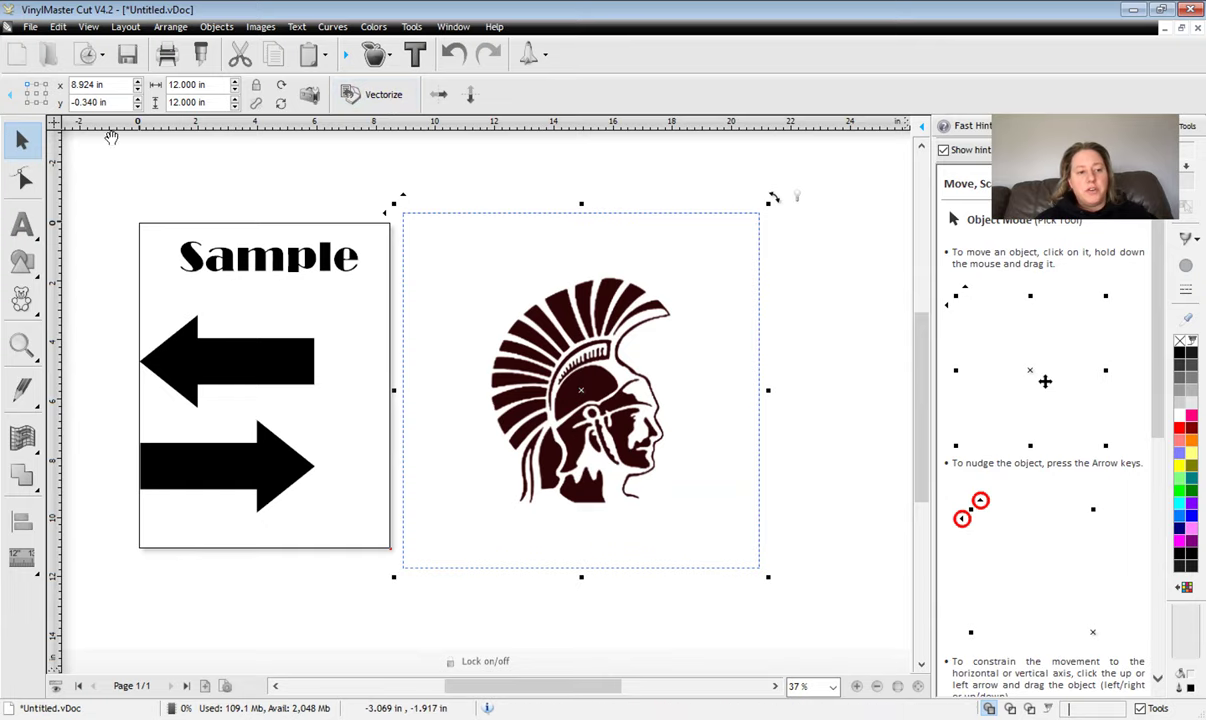
Vectorize the warrior-head bitmap into a 6.023 x 7.579 in traced vector group replacing it.
{"action": "left_click", "coordinate": [378, 100]}
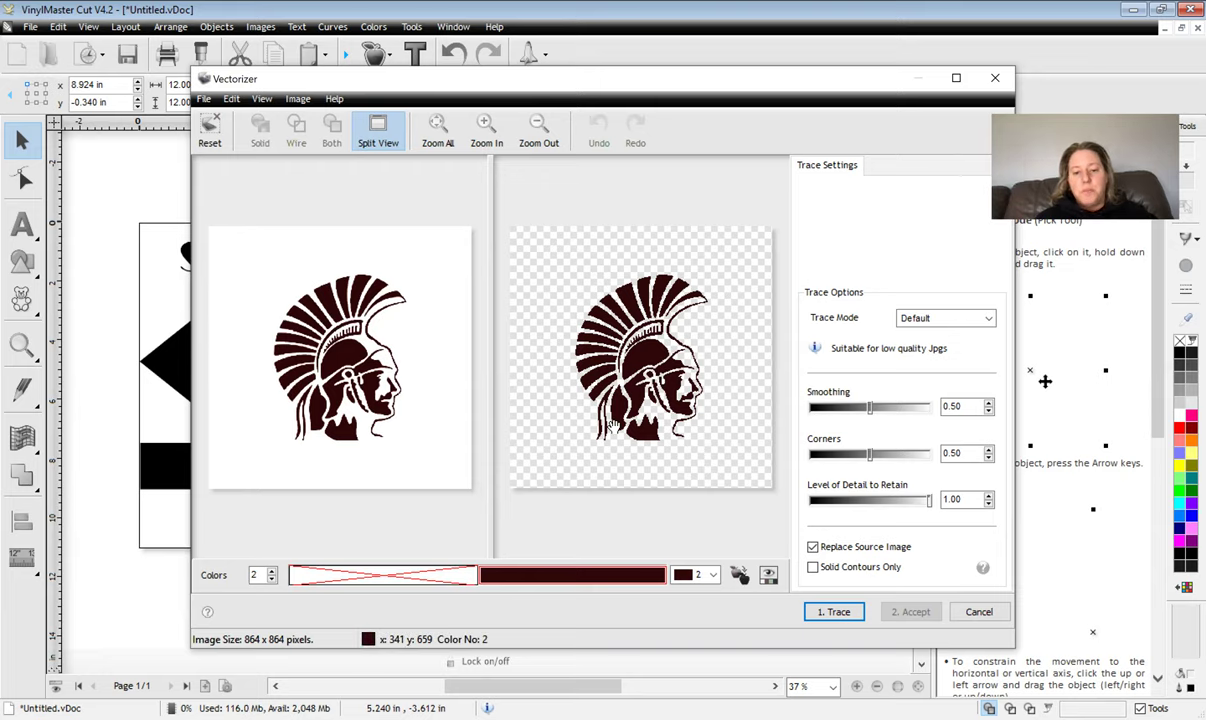
{"action": "left_click", "coordinate": [838, 613]}
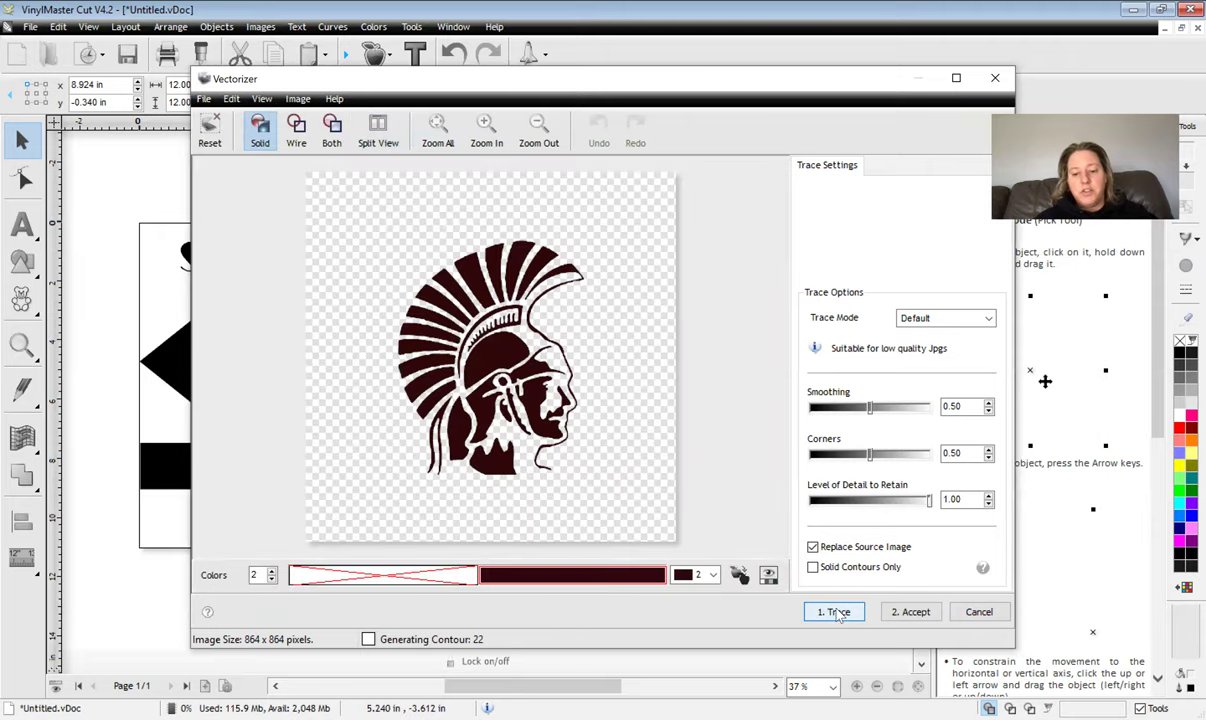
{"action": "left_click", "coordinate": [912, 612]}
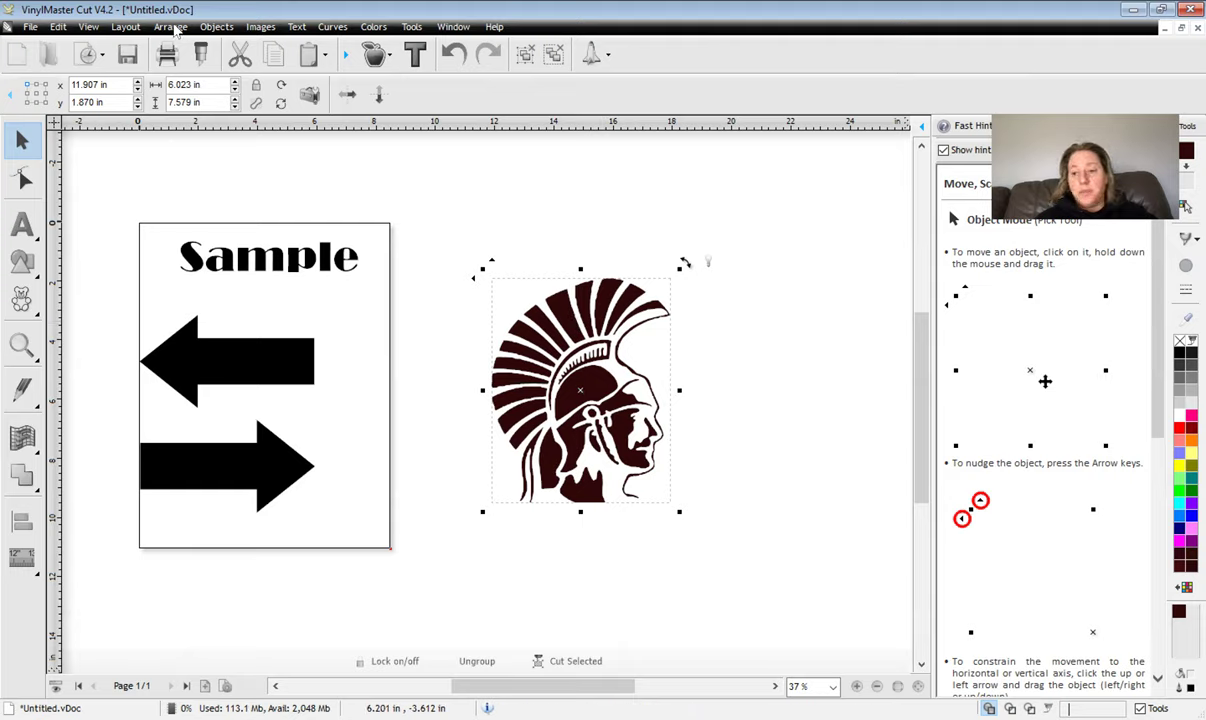
Mirror the traced warrior head horizontally so it faces left.
{"action": "left_click", "coordinate": [170, 27]}
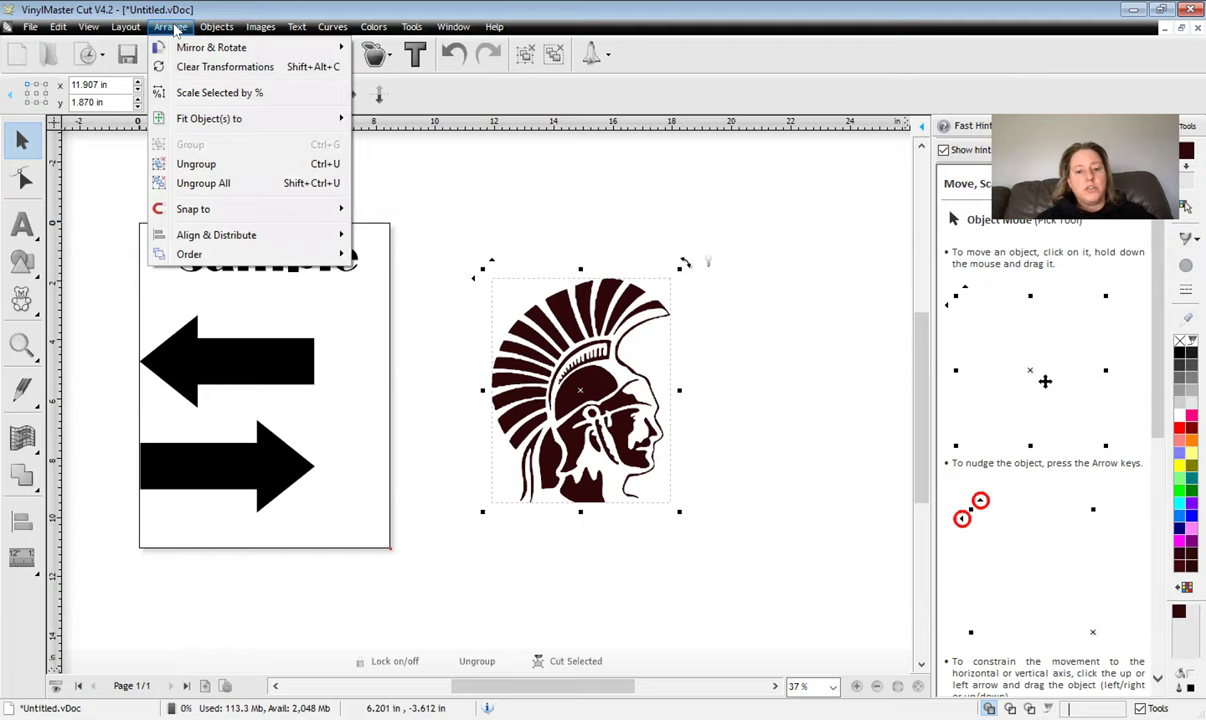
{"action": "mouse_move", "coordinate": [209, 52]}
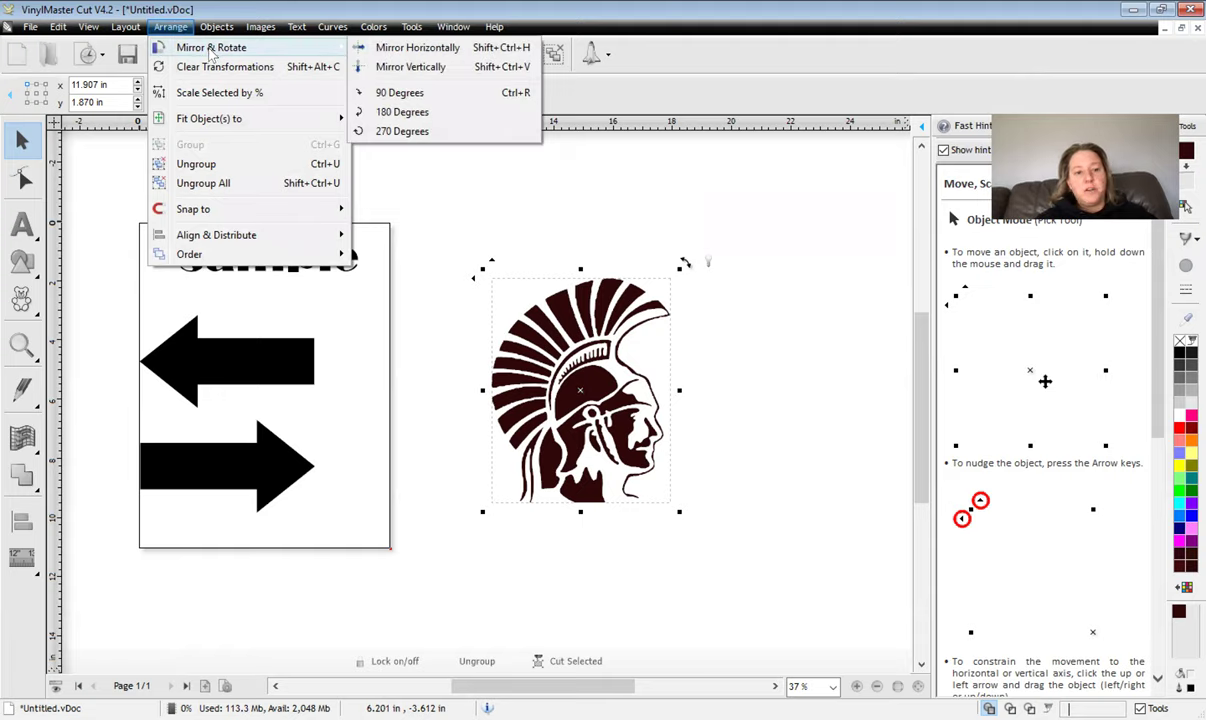
{"action": "left_click", "coordinate": [412, 47]}
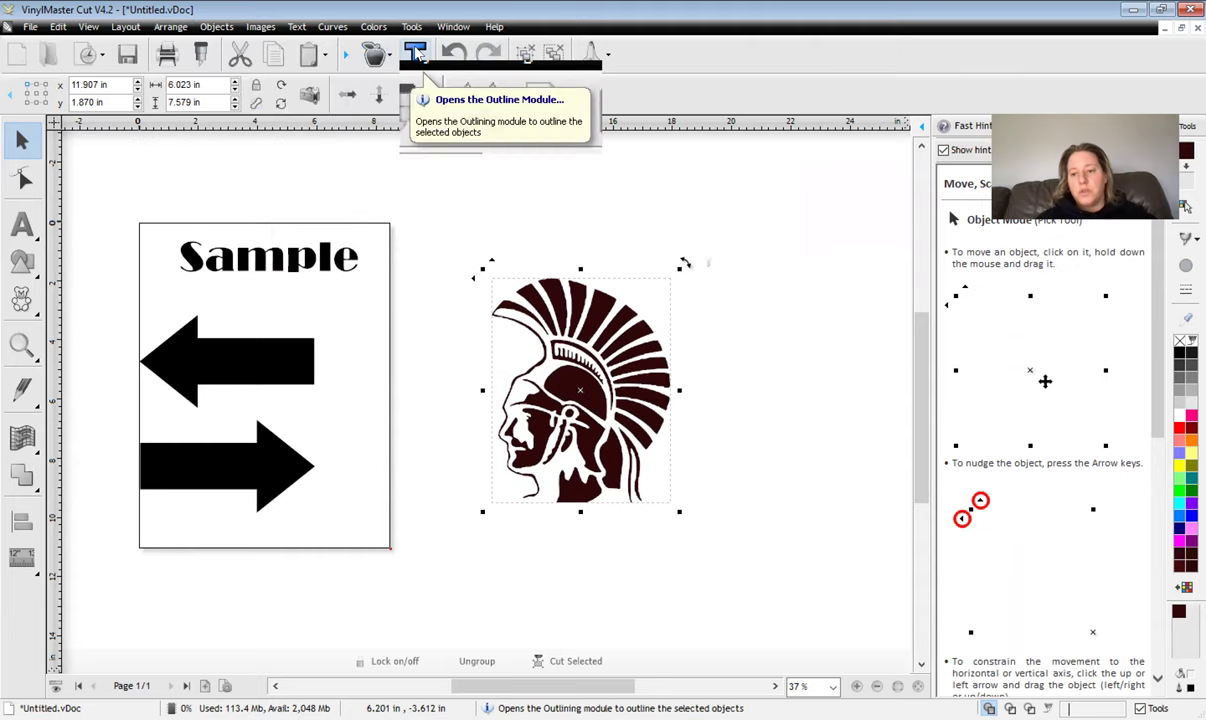